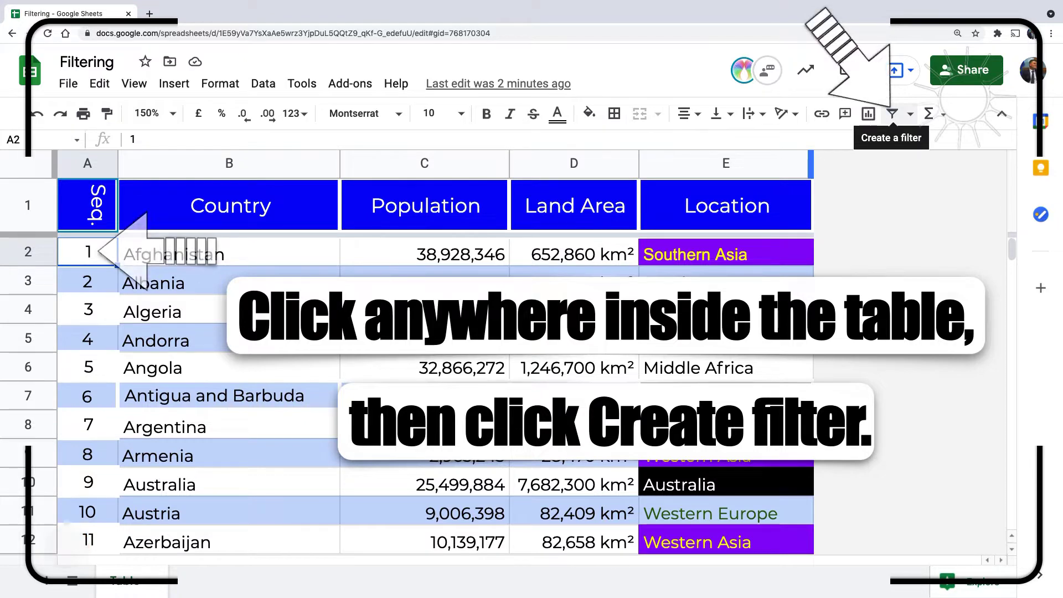
Add a filter to the countries table and open the Population column's filter options.
left_click(892, 114)
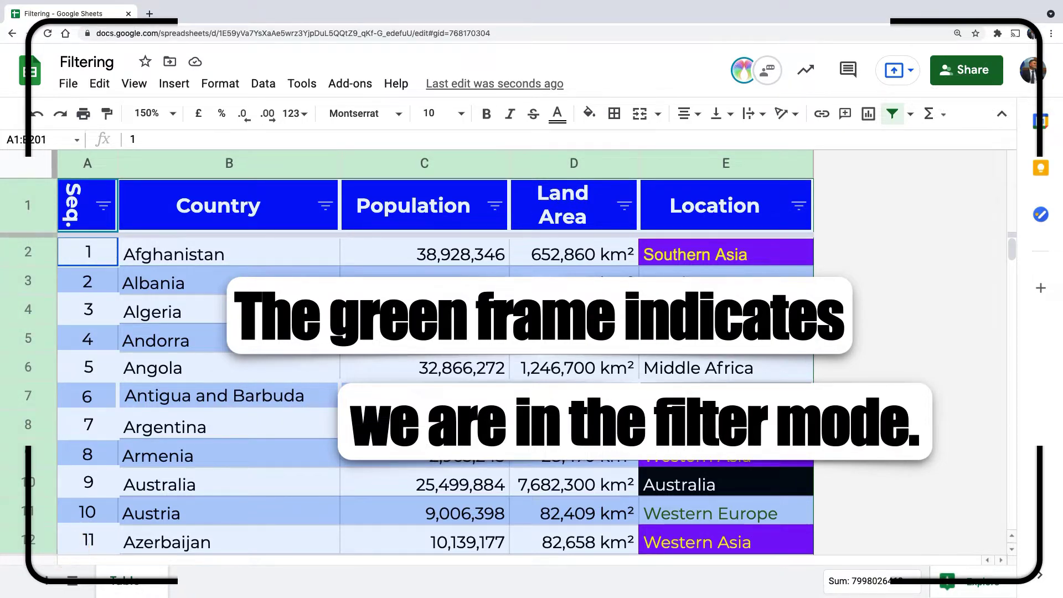
left_click(495, 206)
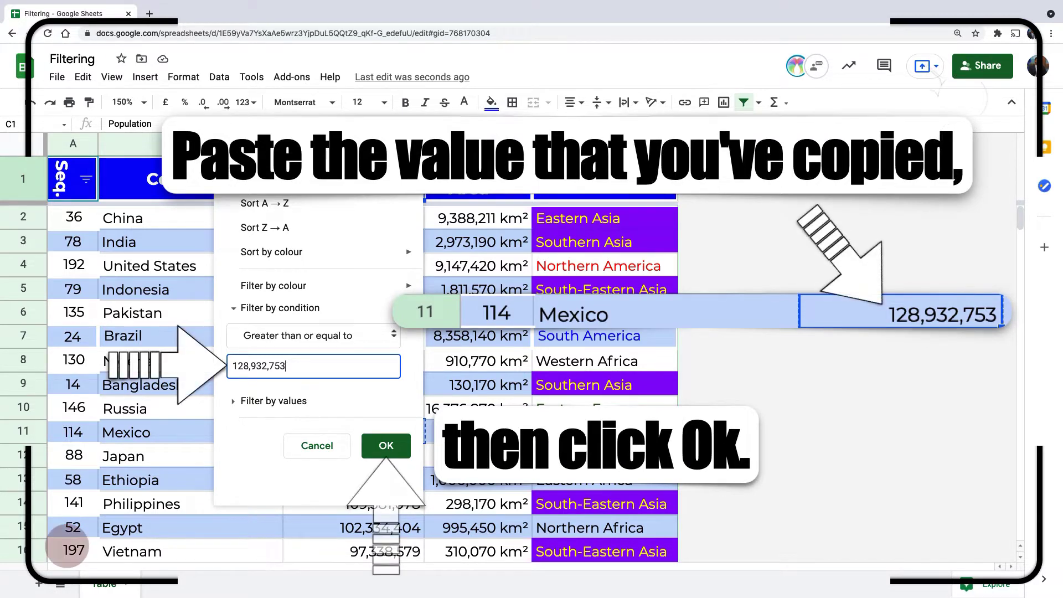
Apply the Population condition of at least 128,932,753 to keep the ten most populous countries.
left_click(386, 446)
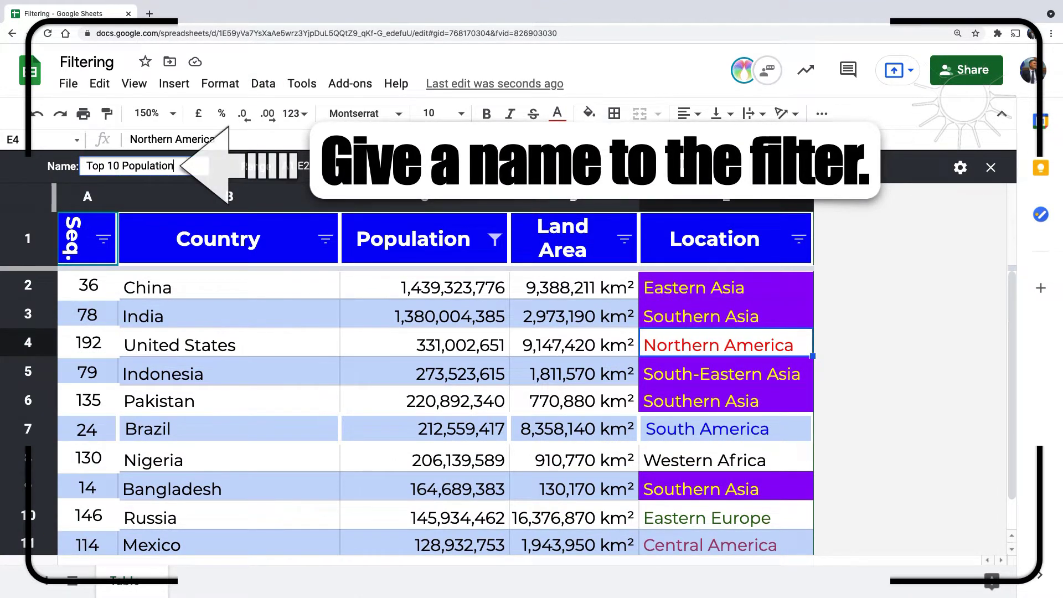
Confirm the 'Top 10 Population' filter view name and close the filter view.
key("Return")
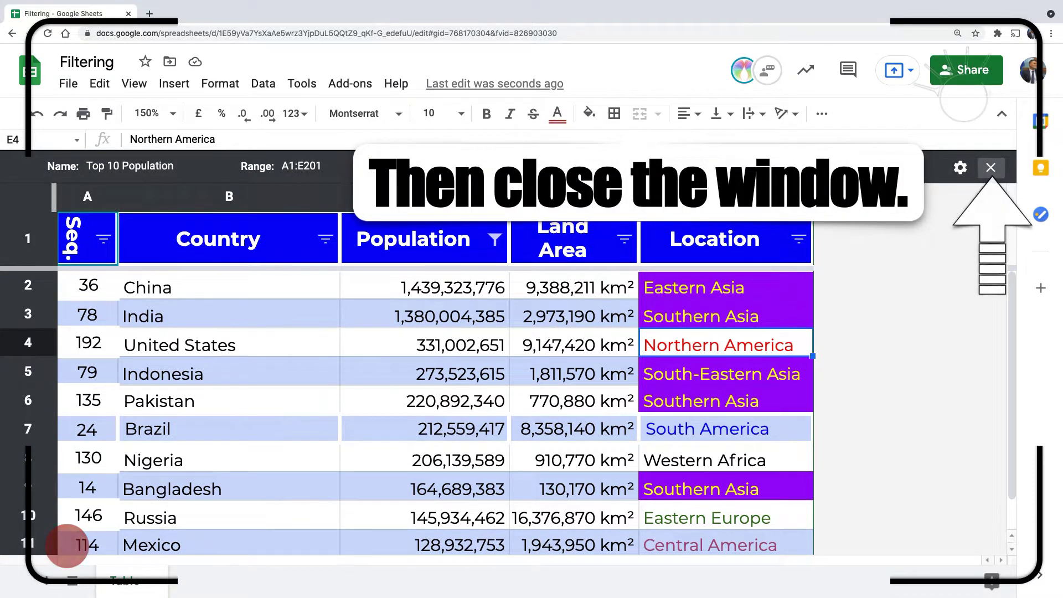
left_click(990, 167)
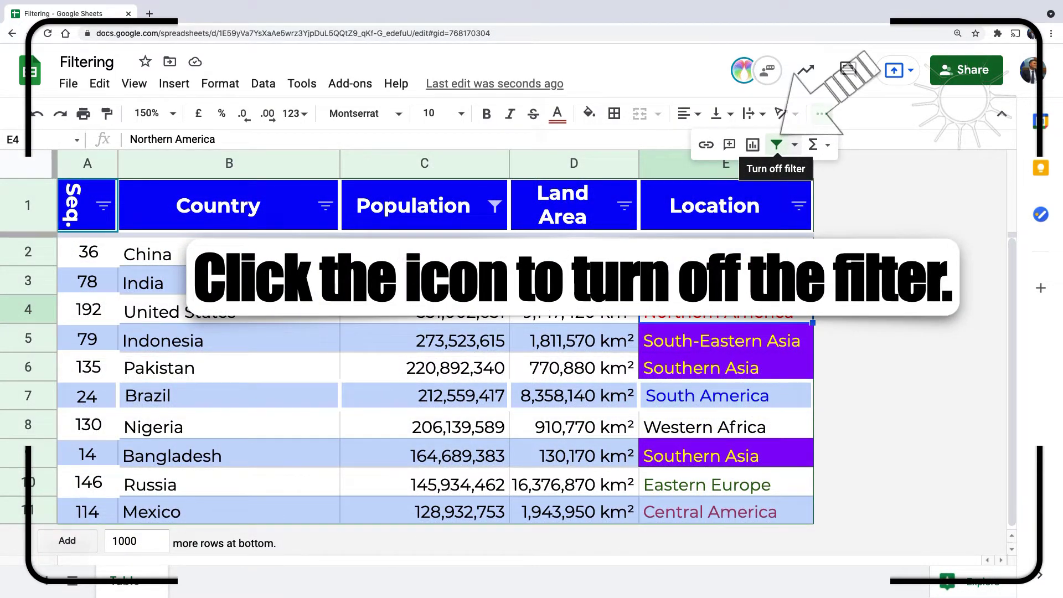
Turn off the filter so every country shows again, still in population order.
left_click(777, 145)
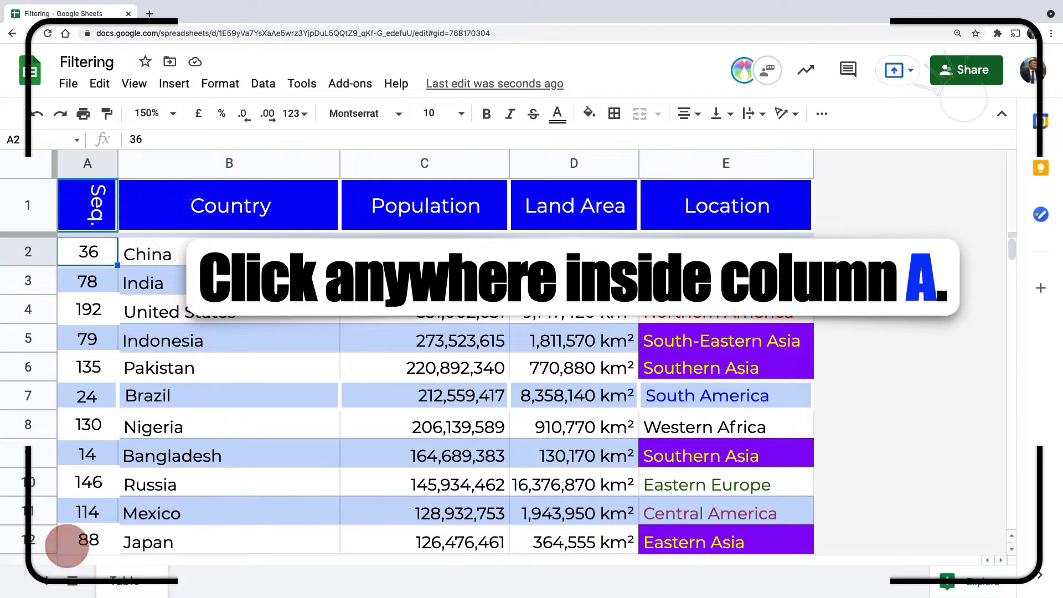
left_click(263, 83)
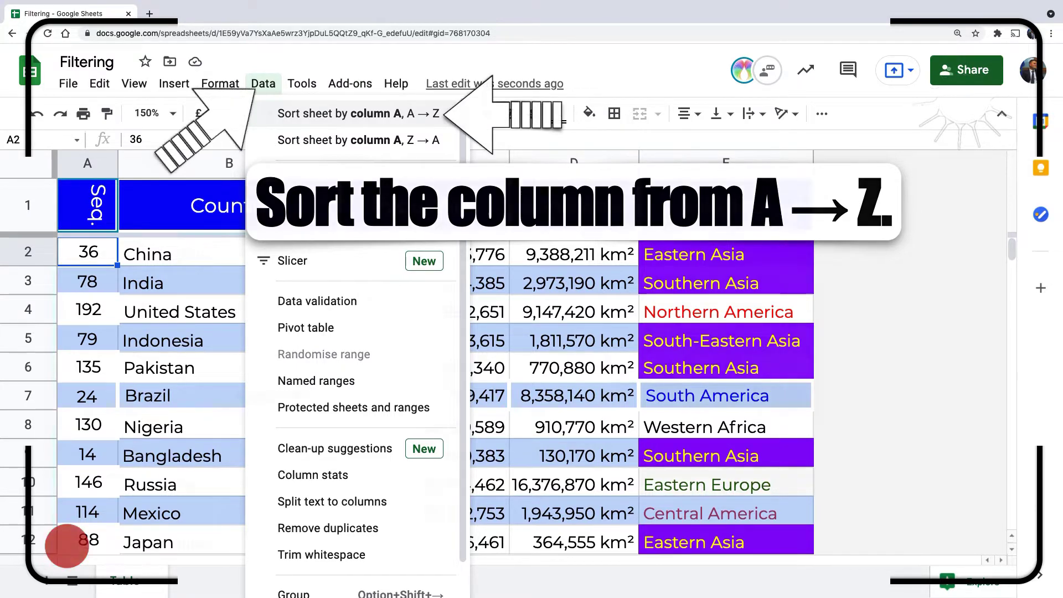
Sort the sheet by column A (Seq.) from A to Z.
left_click(358, 113)
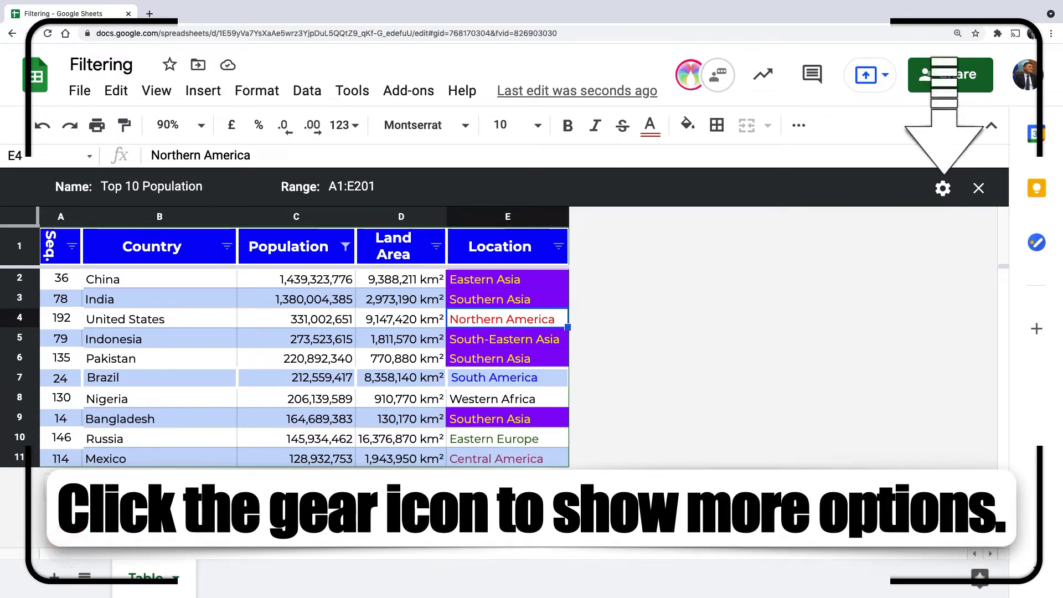
Review the filter view's Rename, Update Range, Duplicate and Delete options, then dismiss them.
left_click(942, 188)
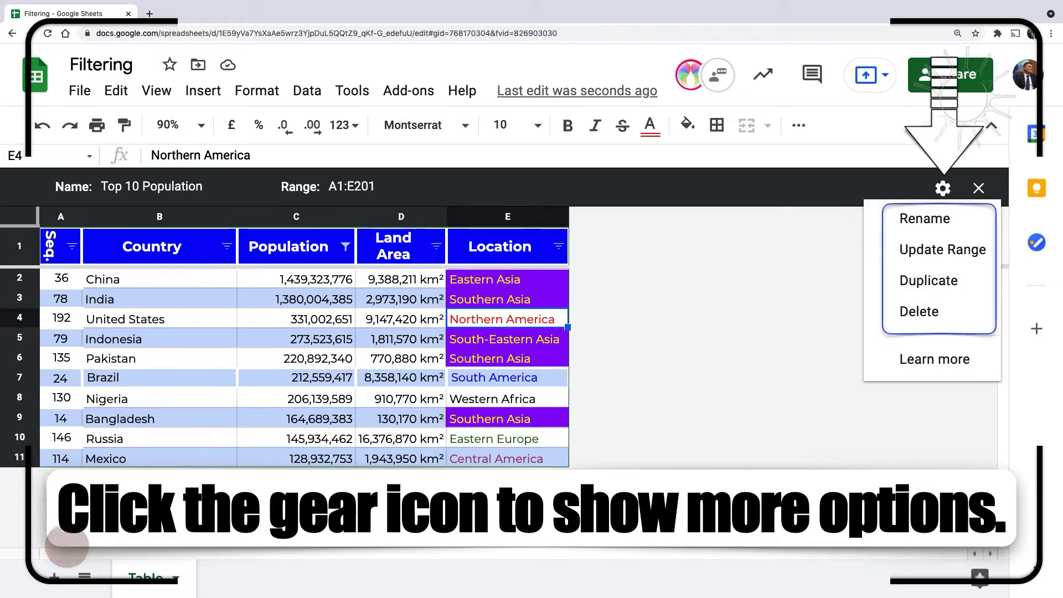
key("Escape")
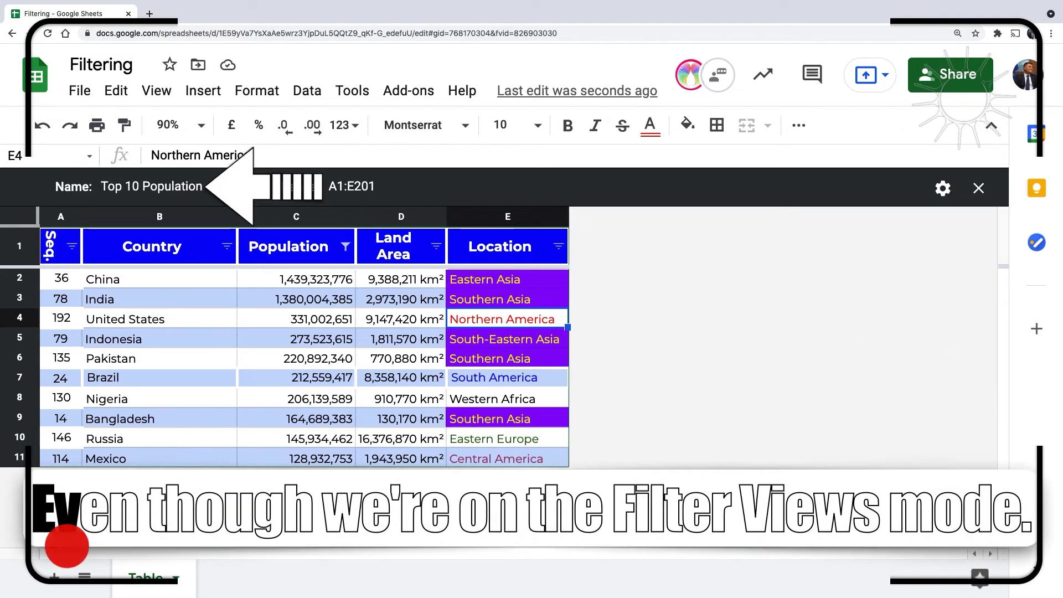